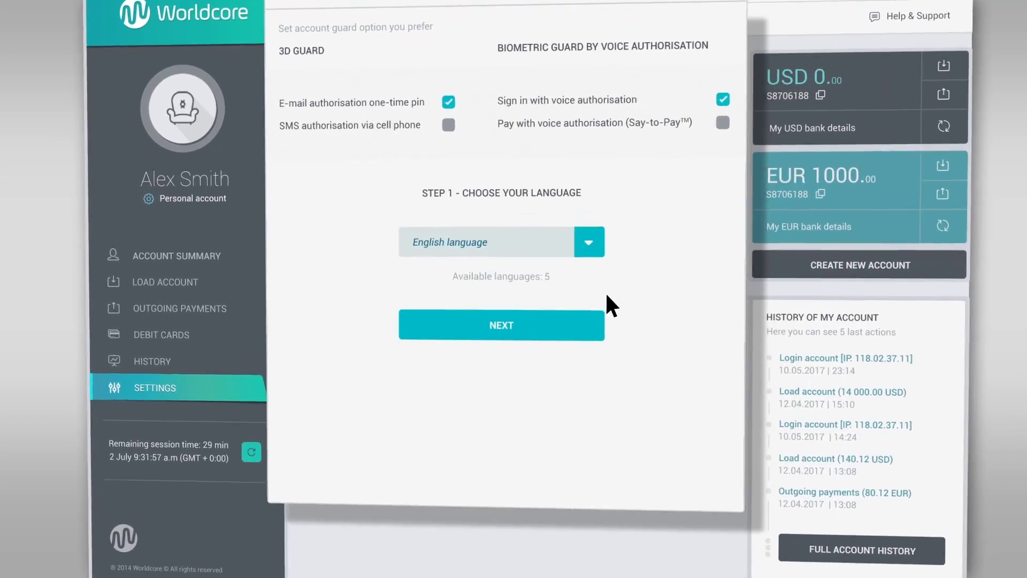
# - Keep English as the voice authorisation language in the Step 1 dropdown
pyautogui.click(562, 281)
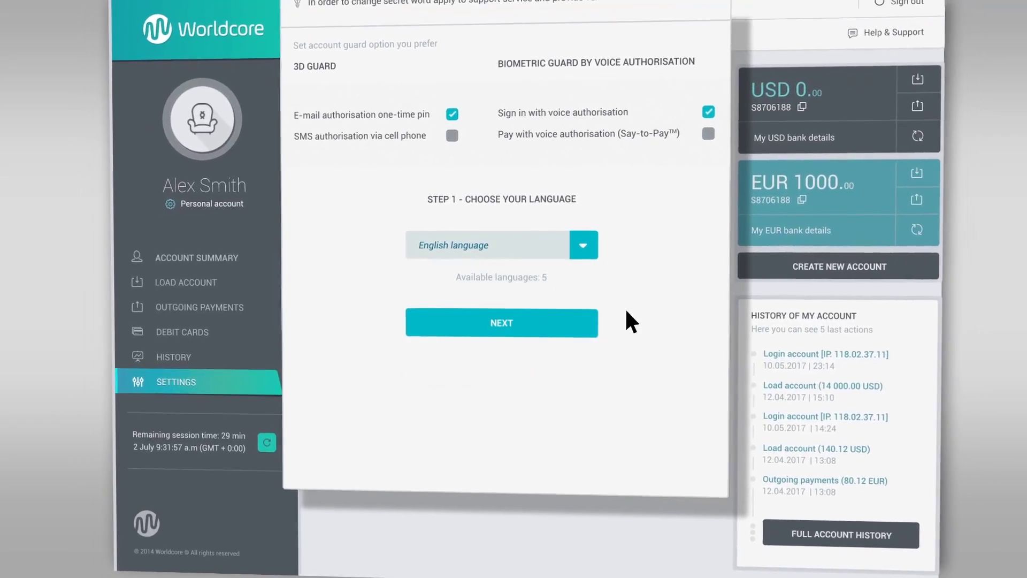
# - Advance to step 2, recording the sign-in phrase 'Today is a nice day to go for a walk'
pyautogui.click(514, 321)
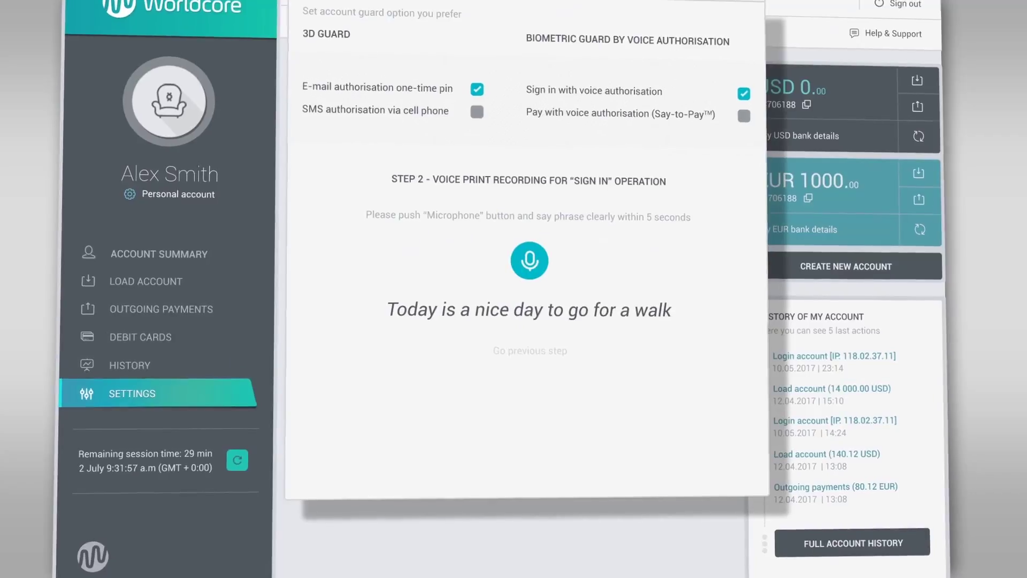